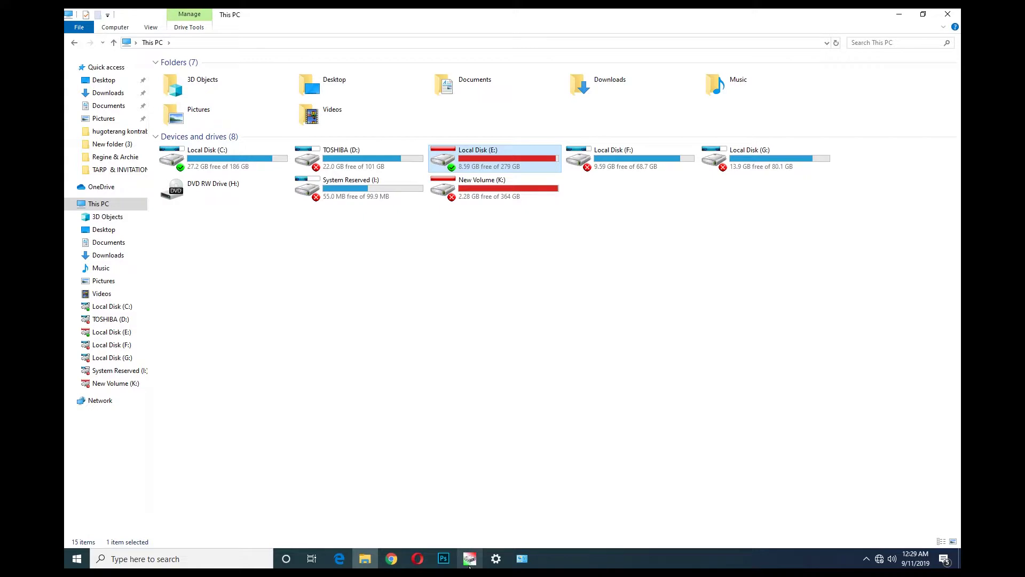
# Switch to Hard Disk Sentinel and examine the health overview of each of the three physical disks.
pyautogui.click(469, 559)
pyautogui.click(541, 164)
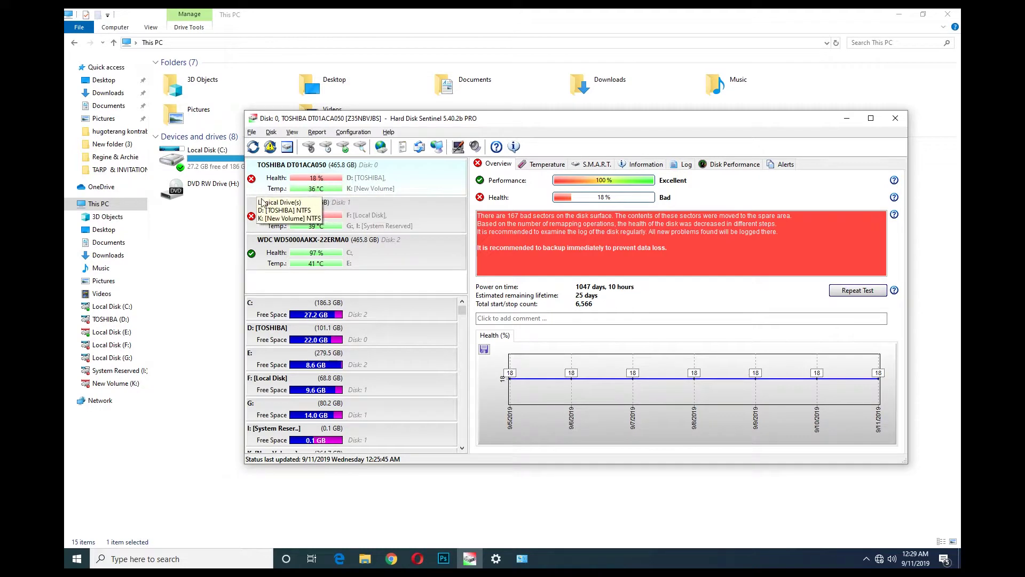
pyautogui.click(352, 219)
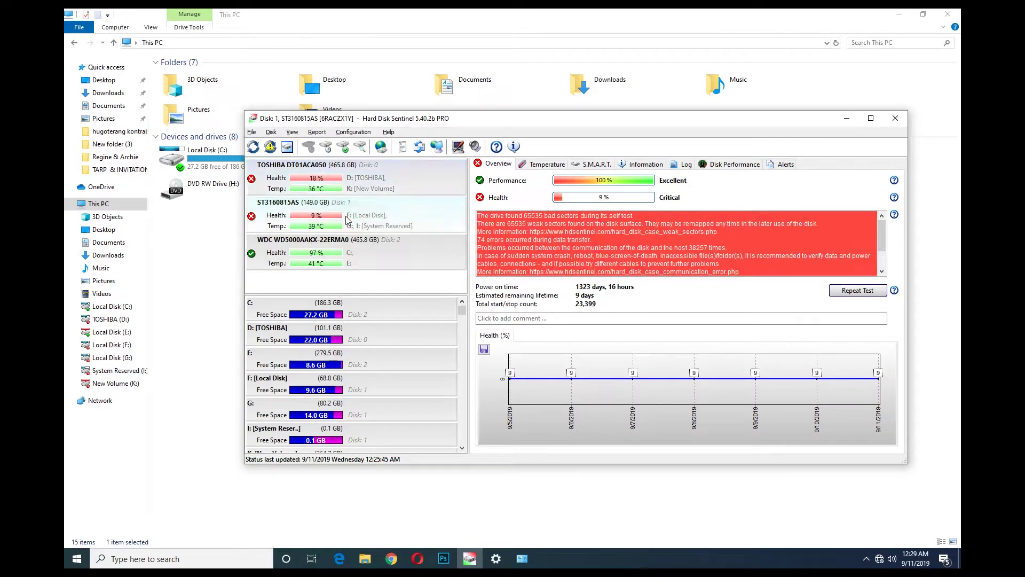
pyautogui.click(372, 253)
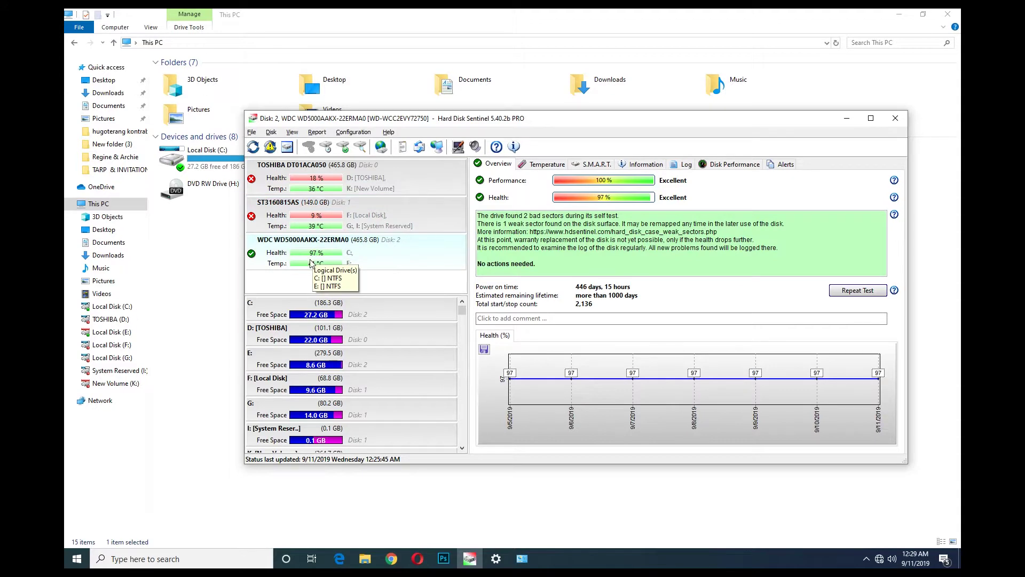
pyautogui.click(406, 187)
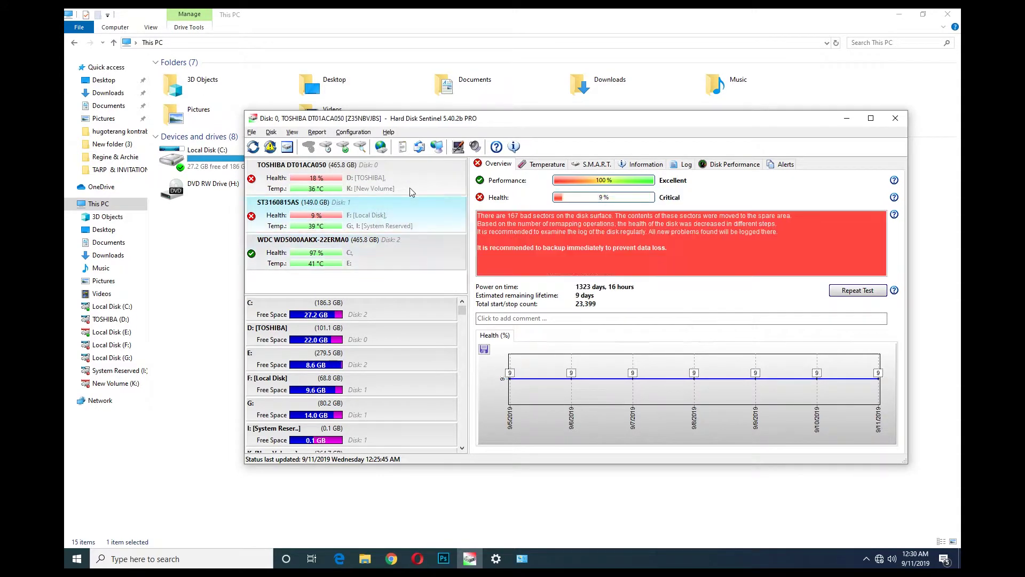
pyautogui.click(435, 262)
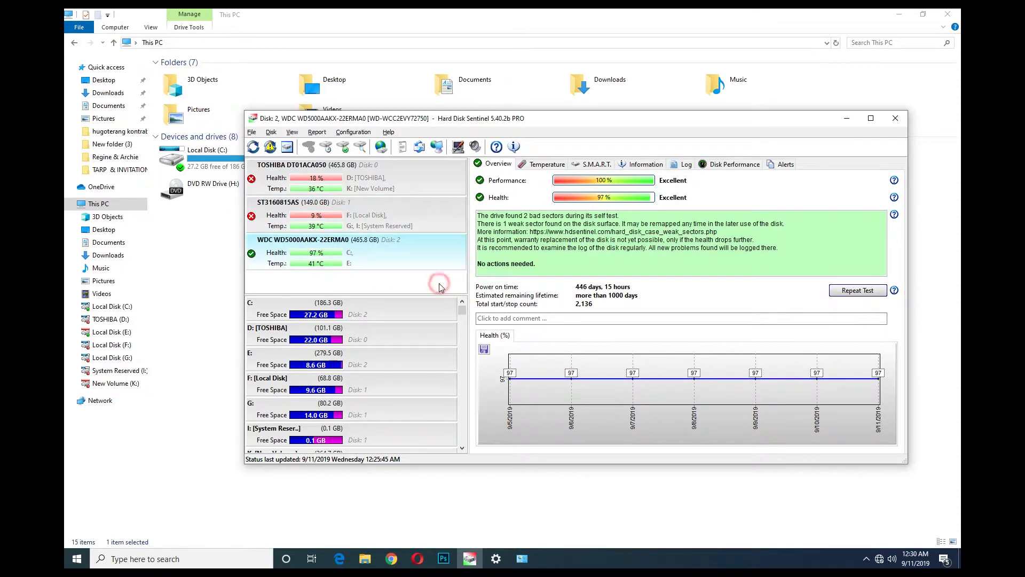
pyautogui.press('Up')
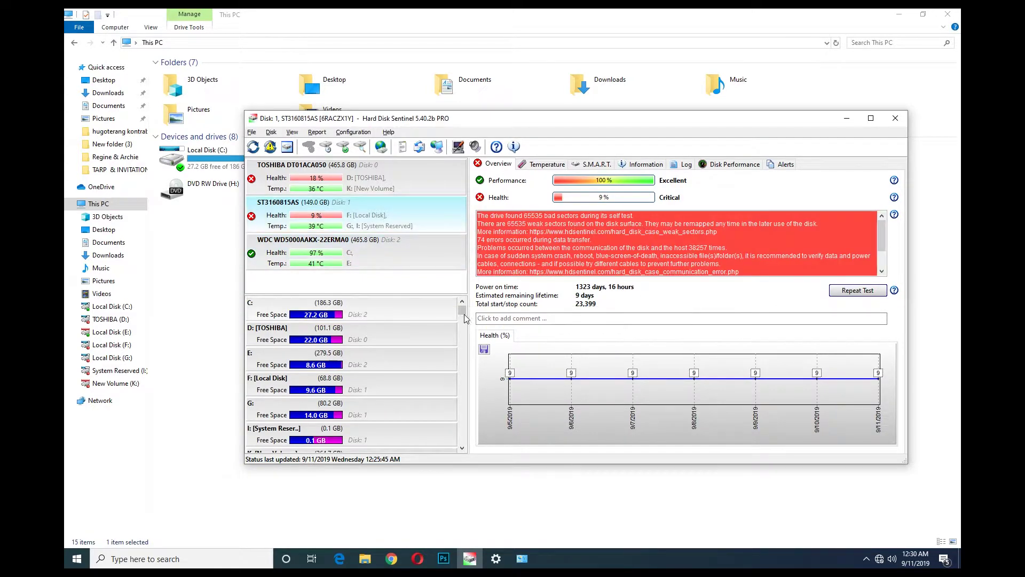
# Check the partition information of logical drives C: and E:, and return to the TOSHIBA DT01ACA050 disk overview.
pyautogui.click(463, 313)
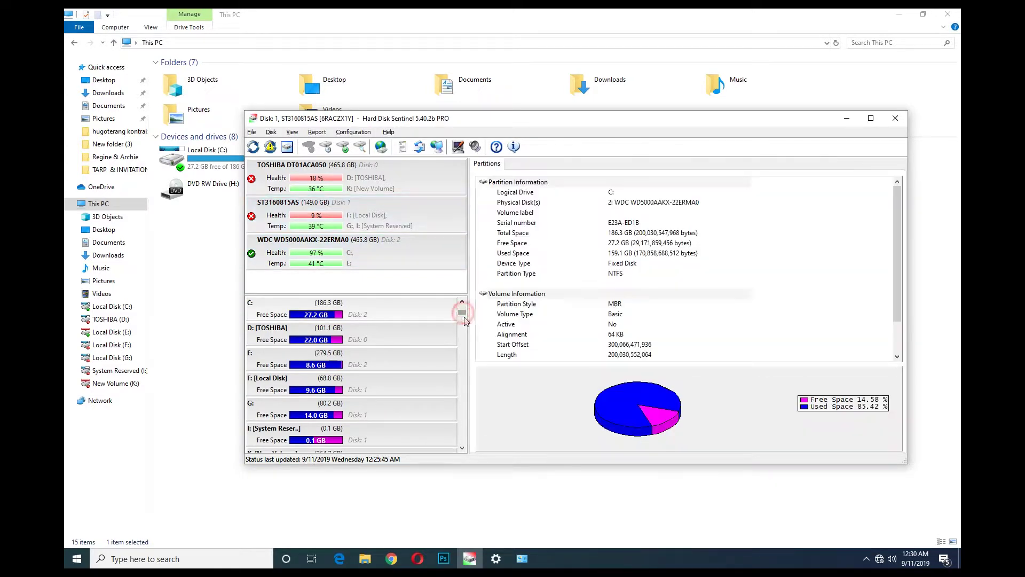
pyautogui.click(392, 354)
pyautogui.click(383, 281)
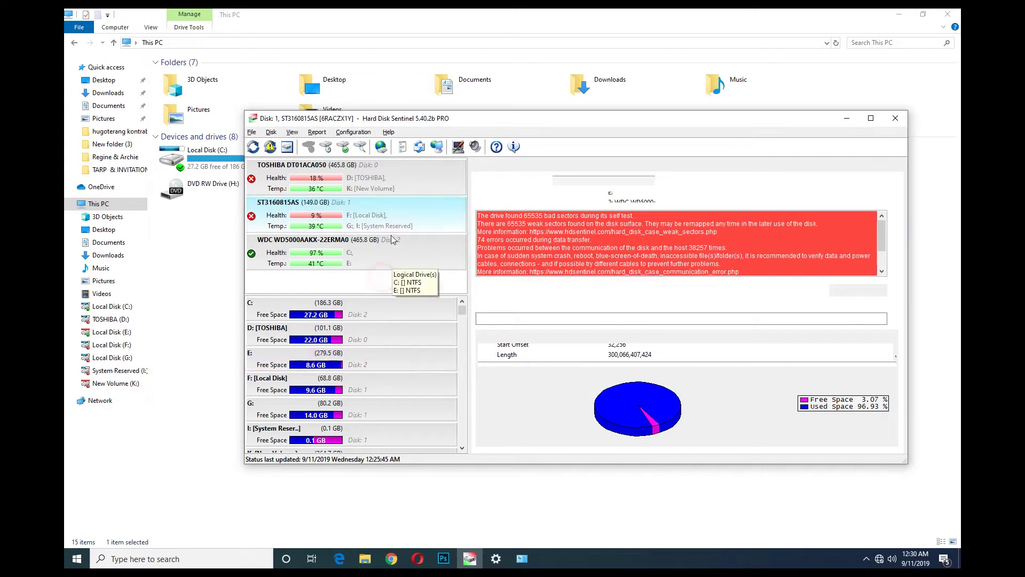
pyautogui.click(393, 168)
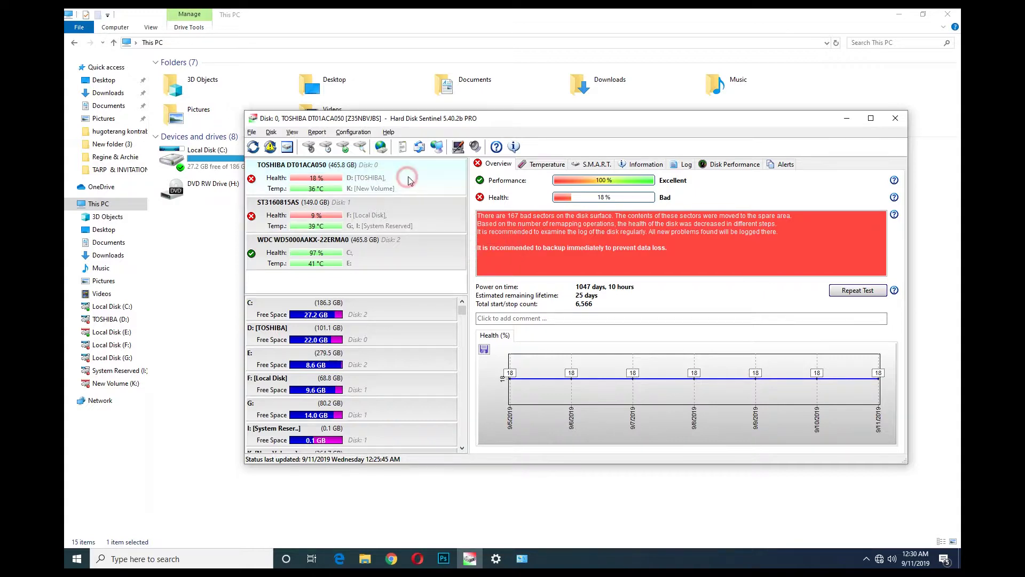
# Show the S.M.A.R.T. attributes of the TOSHIBA DT01ACA050 disk with decimal data fields.
pyautogui.click(596, 166)
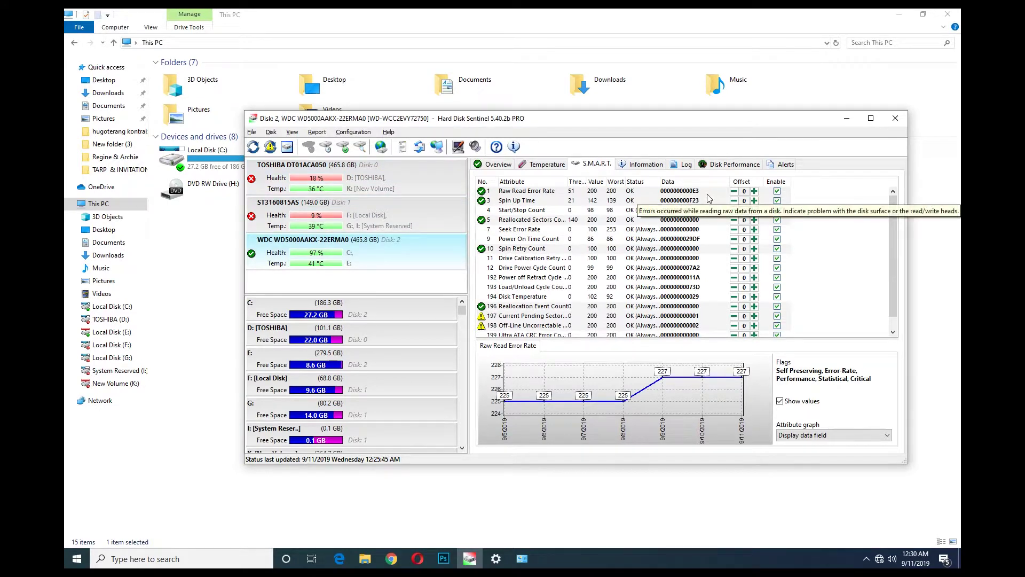
pyautogui.click(422, 182)
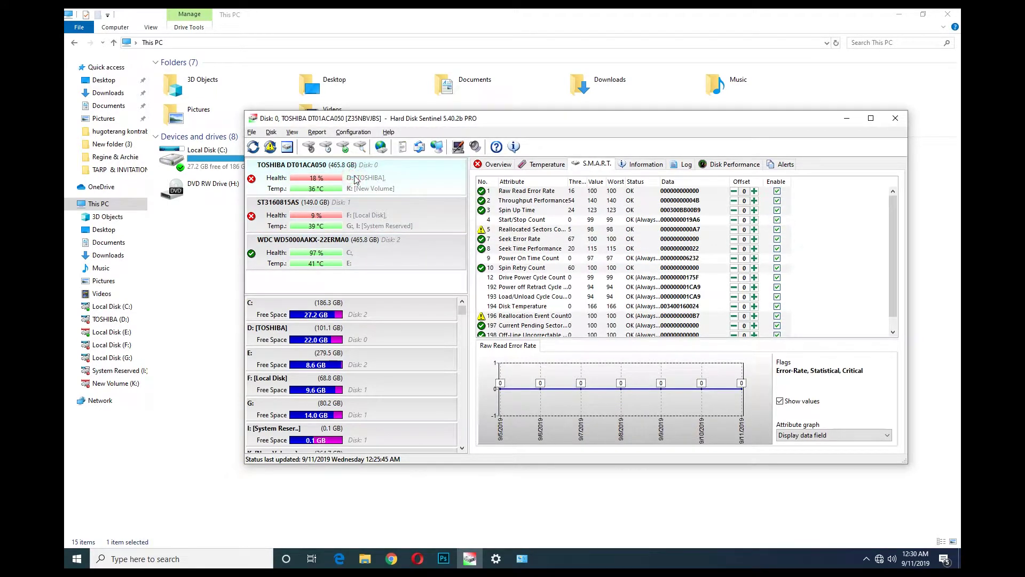
pyautogui.rightClick(713, 216)
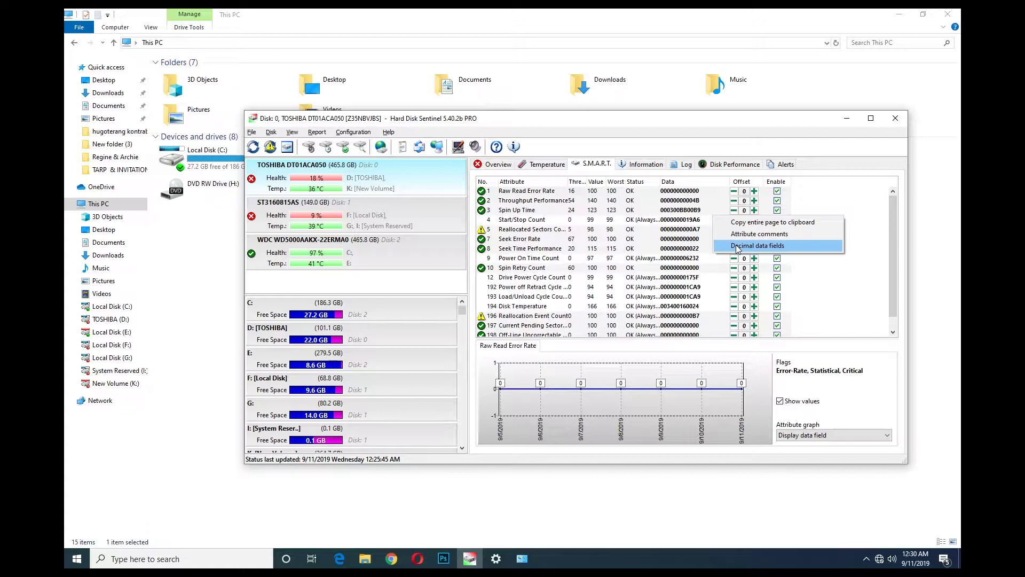
pyautogui.press('super+plus')
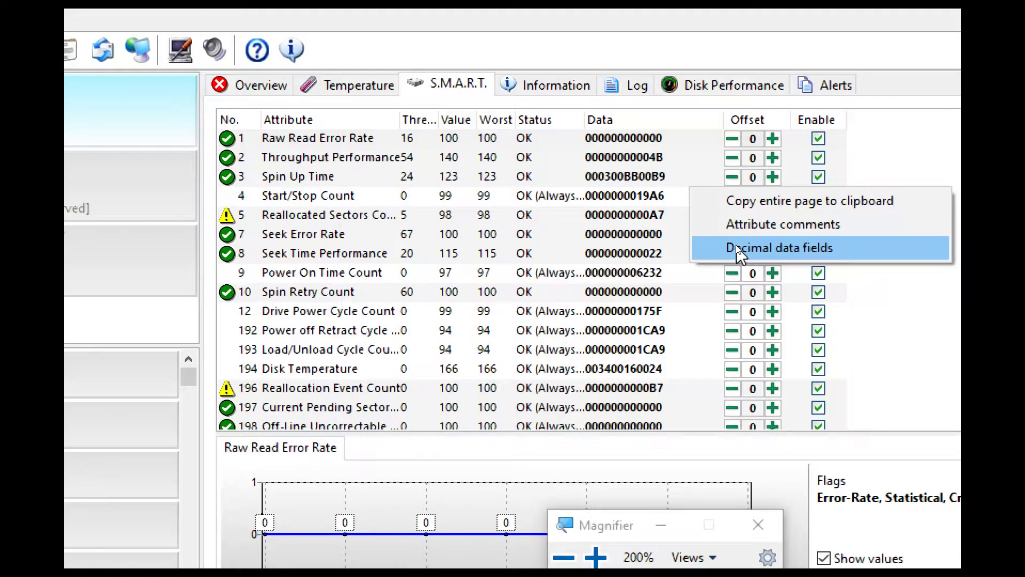
pyautogui.click(739, 250)
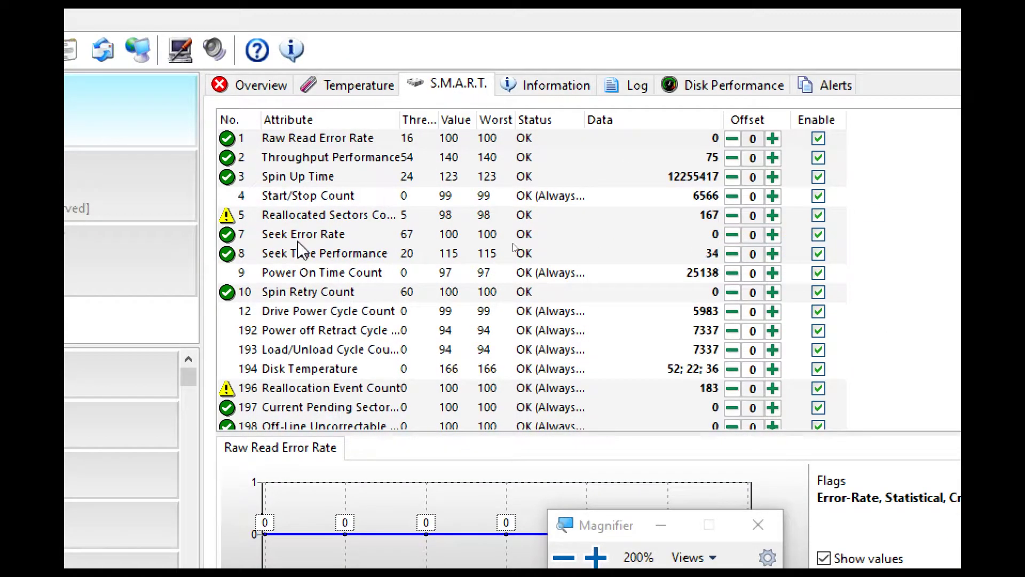
# Set the Reallocated Sectors Count offset of the TOSHIBA disk to -167, accepting the advanced-user warning.
pyautogui.moveTo(234, 223)
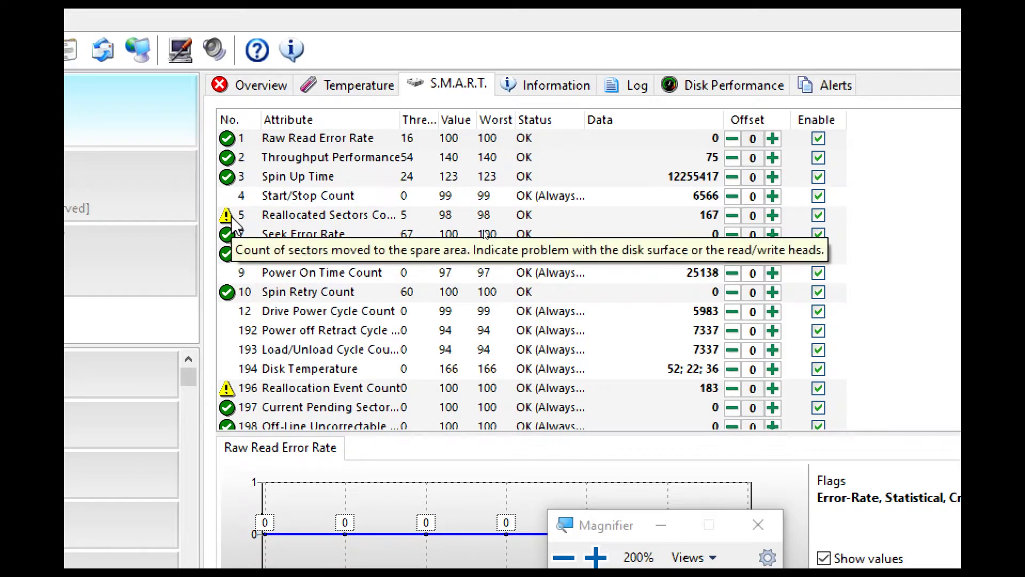
pyautogui.click(229, 218)
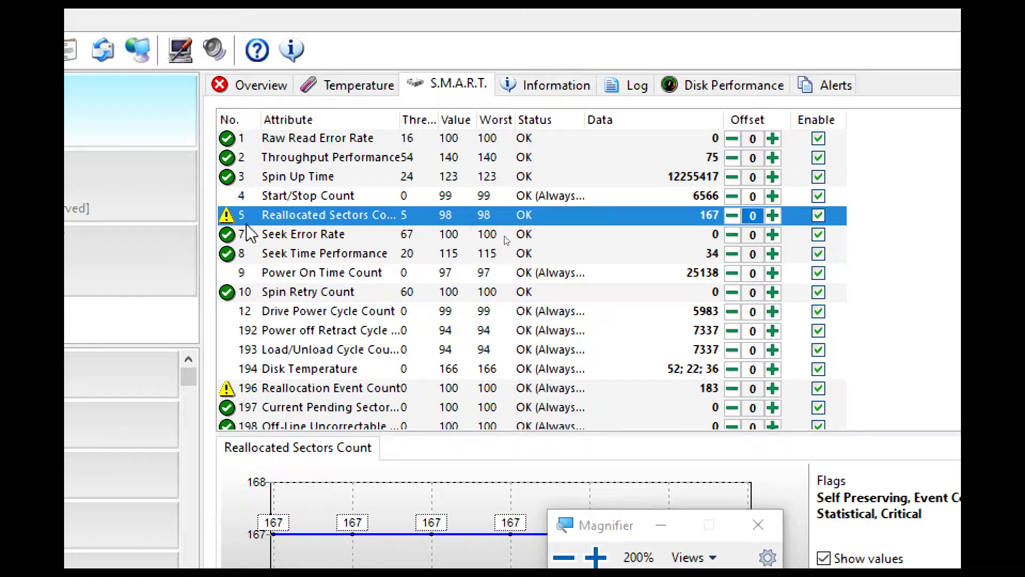
pyautogui.click(755, 213)
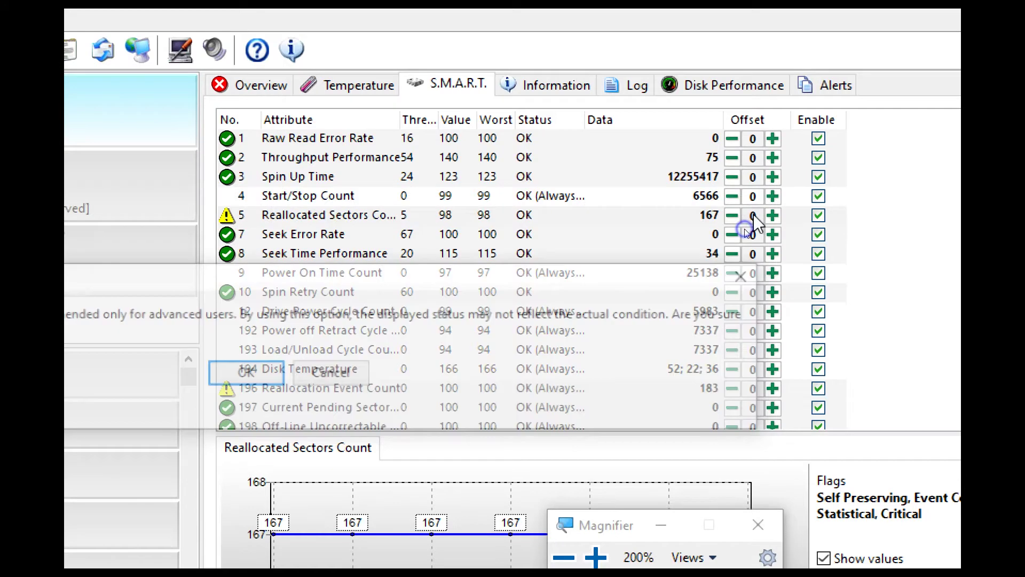
pyautogui.click(245, 374)
pyautogui.moveTo(207, 271); pyautogui.dragTo(770, 267)
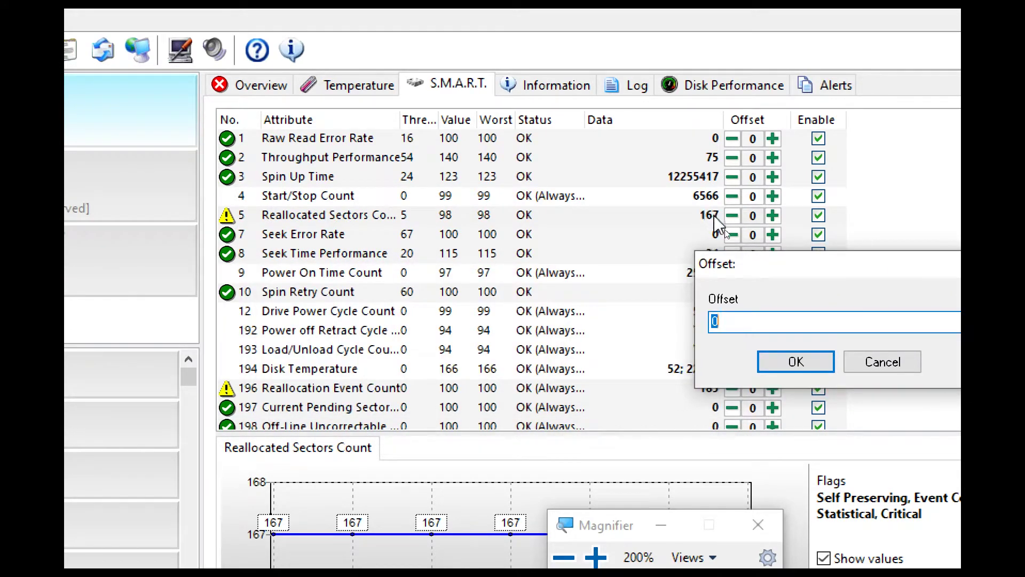
pyautogui.write('-167')
pyautogui.click(789, 363)
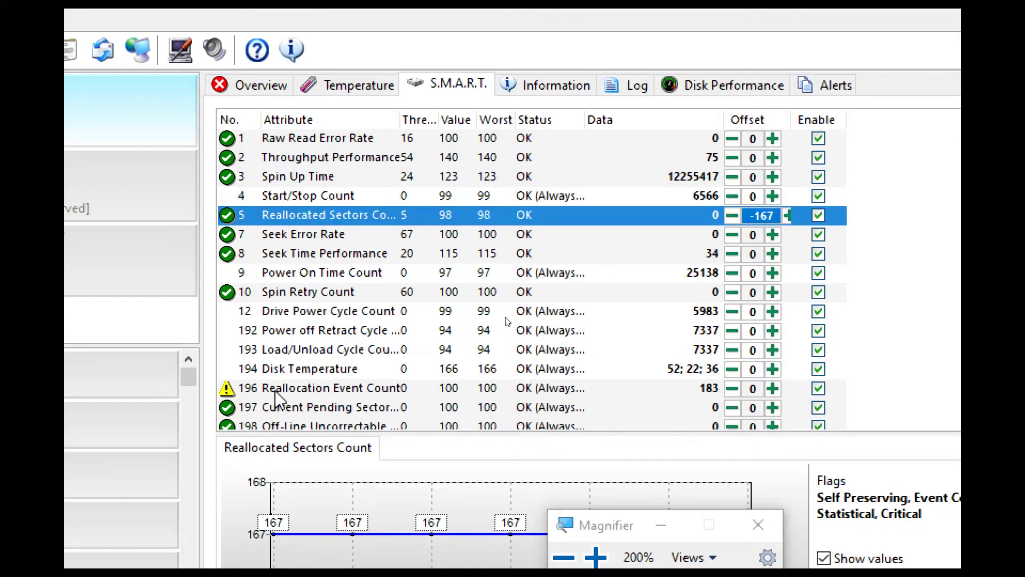
# Set the TOSHIBA disk's Reallocation Event Count offset to -183, accepting the advanced-user warning.
pyautogui.click(350, 387)
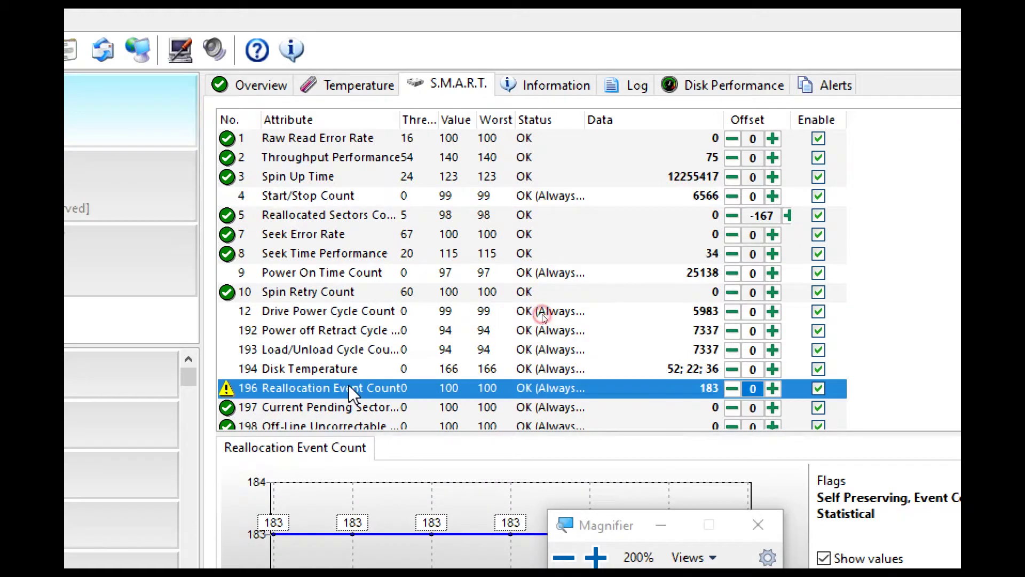
pyautogui.click(758, 389)
pyautogui.click(246, 374)
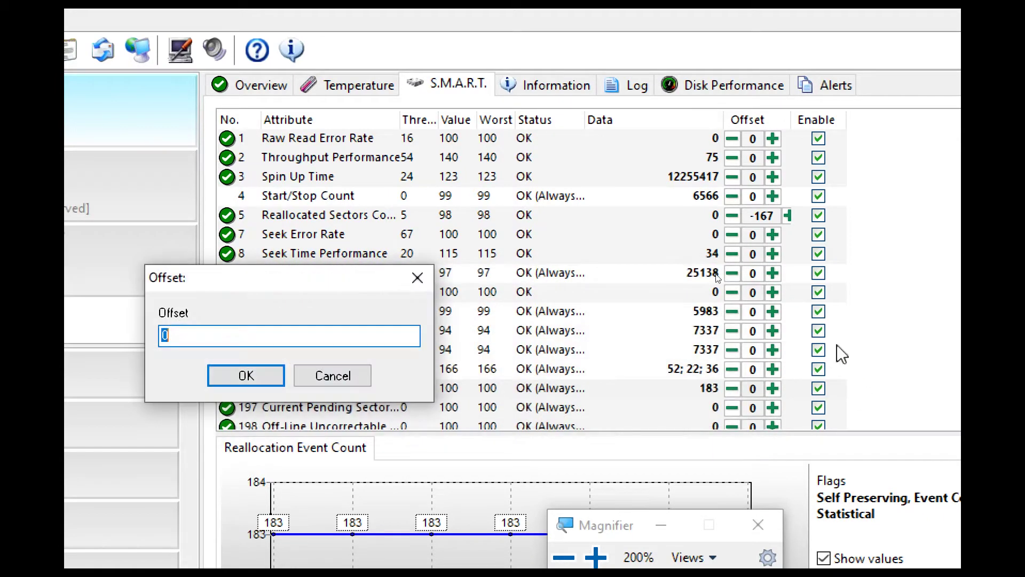
pyautogui.write('-183')
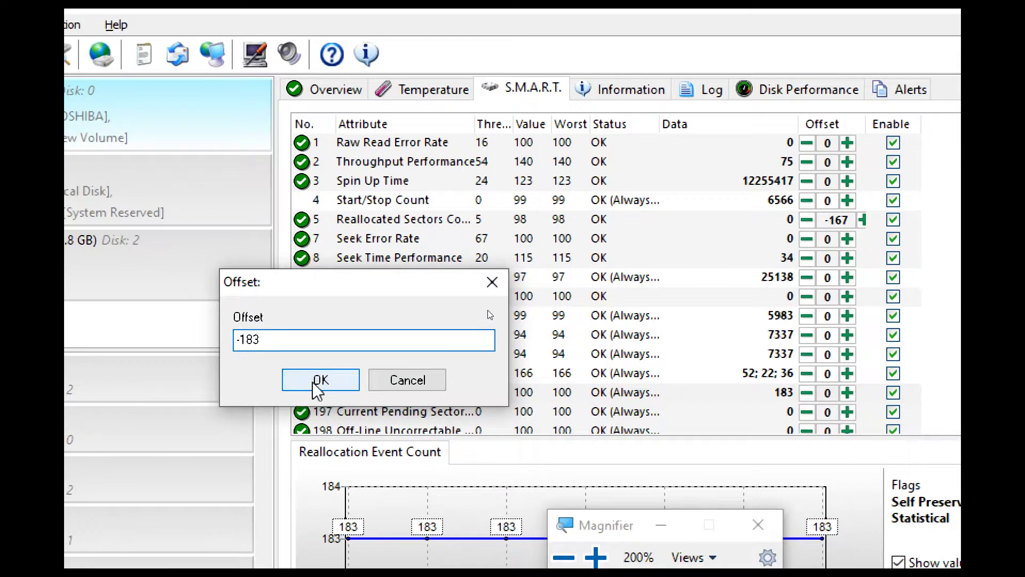
pyautogui.click(316, 380)
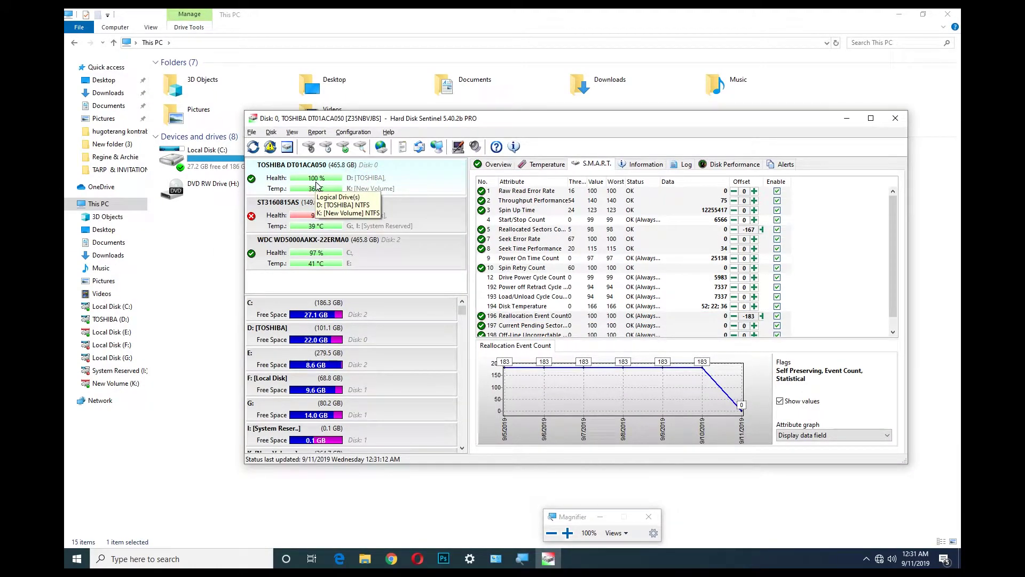
pyautogui.press('super+plus')
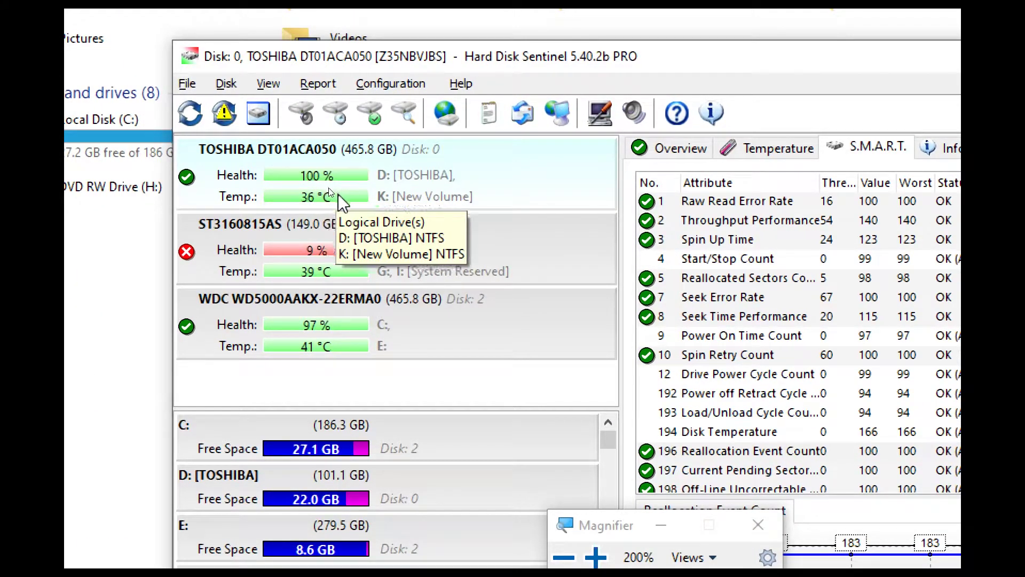
pyautogui.click(412, 249)
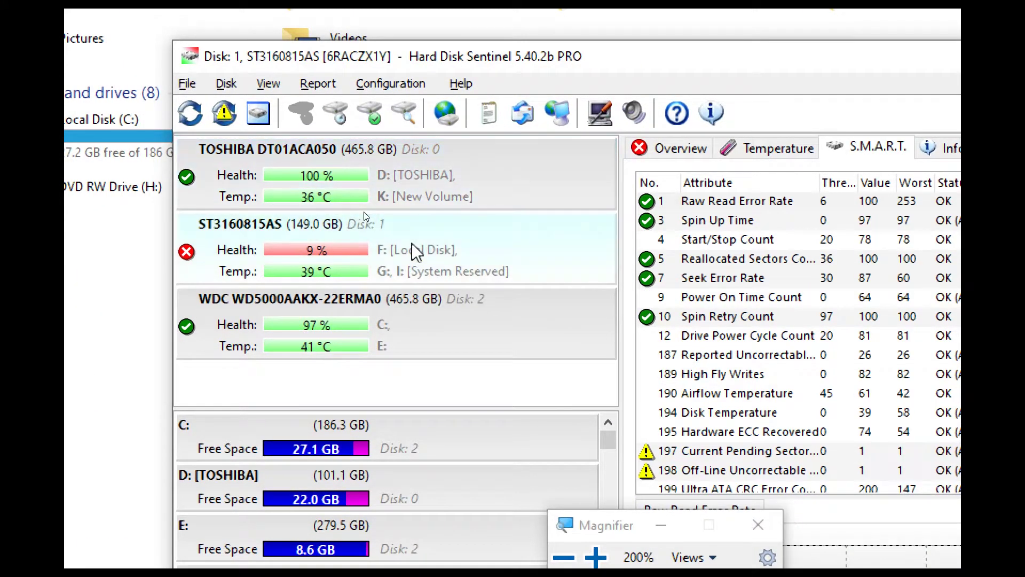
pyautogui.press('super+minus')
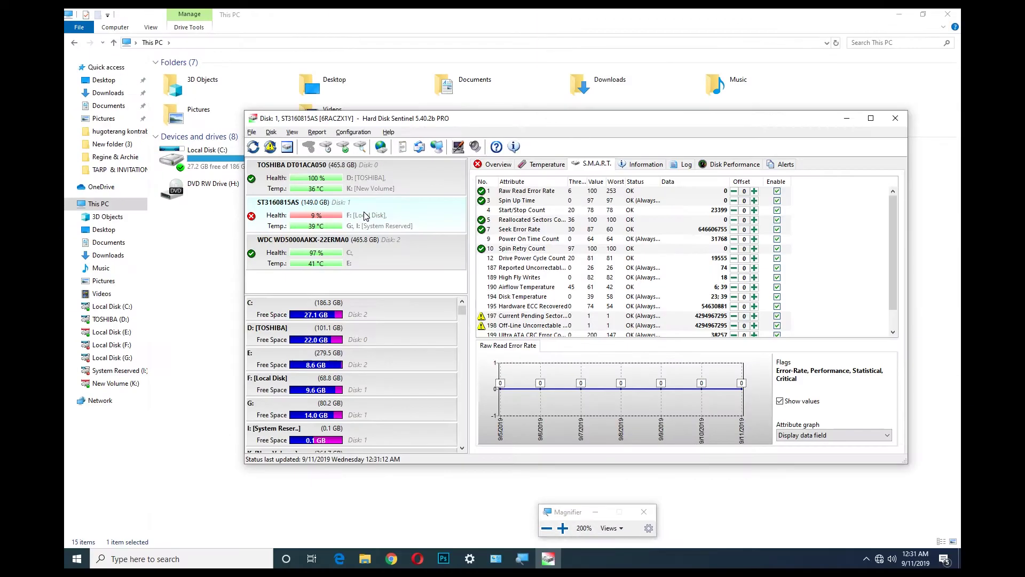
pyautogui.click(577, 317)
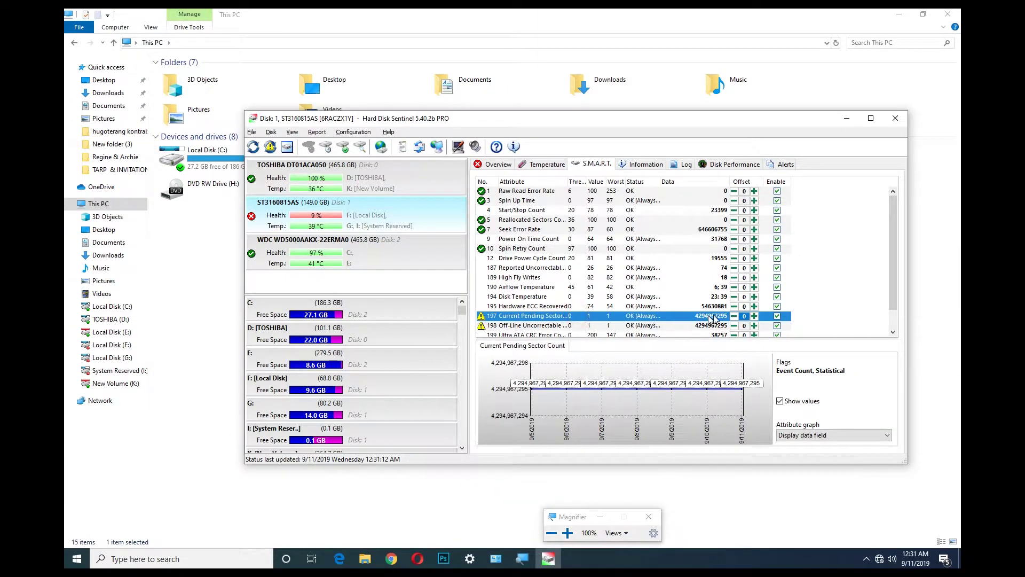
pyautogui.moveTo(735, 319)
pyautogui.press('super+plus')
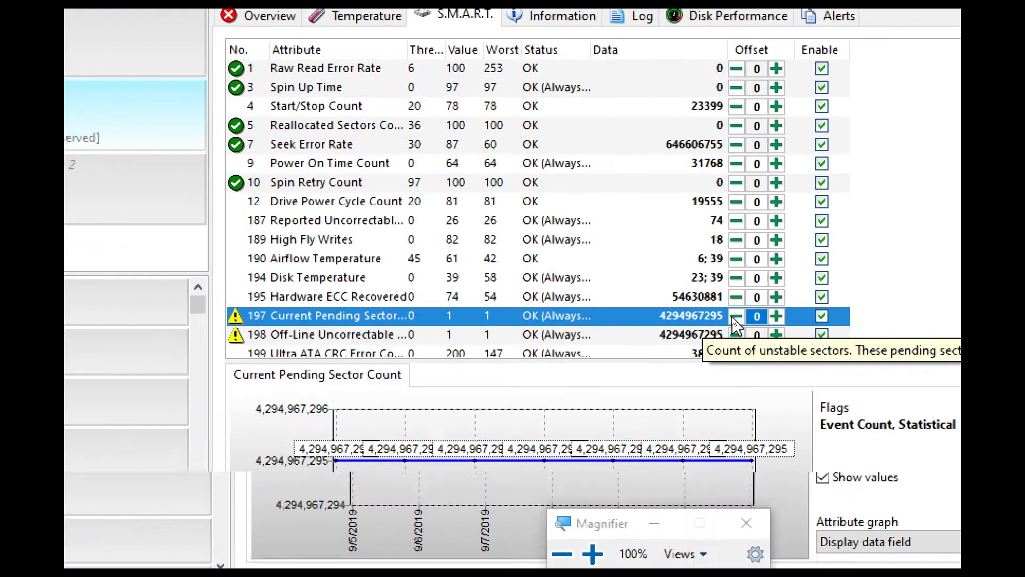
pyautogui.click(758, 317)
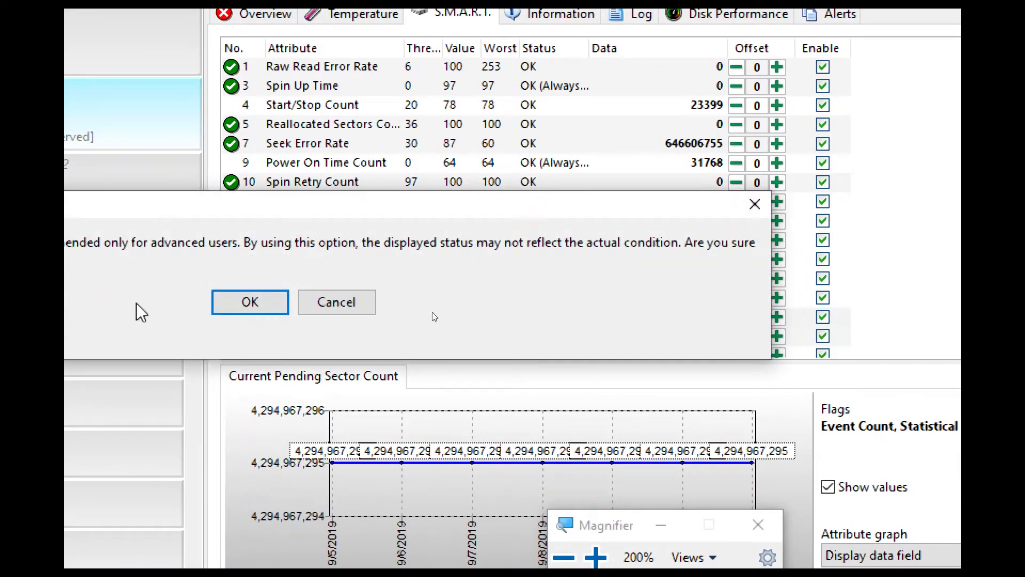
pyautogui.click(249, 301)
pyautogui.moveTo(340, 208); pyautogui.dragTo(753, 190)
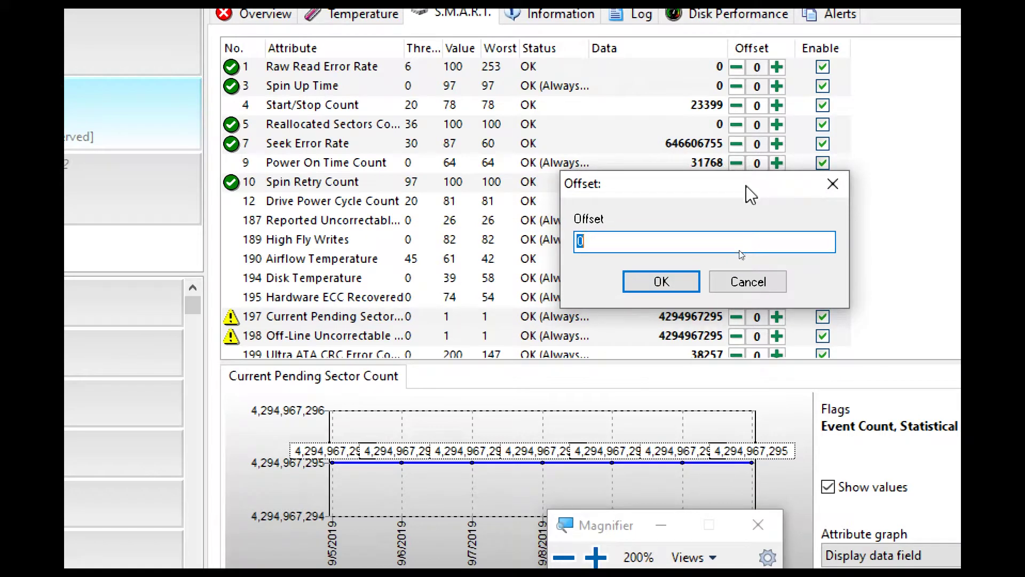
pyautogui.write('-4294967')
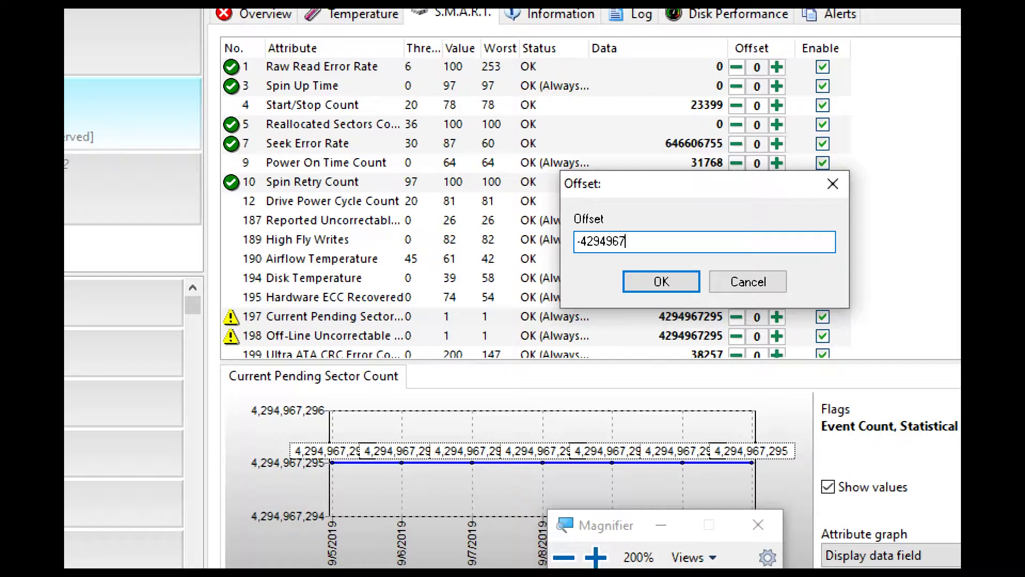
pyautogui.write('5')
pyautogui.press('Return')
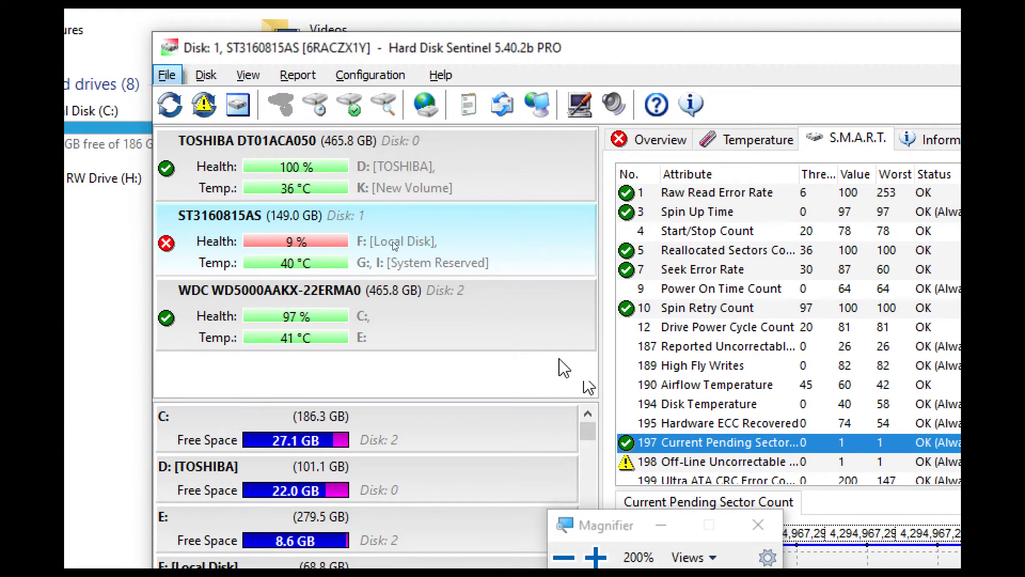
pyautogui.click(351, 220)
pyautogui.click(694, 463)
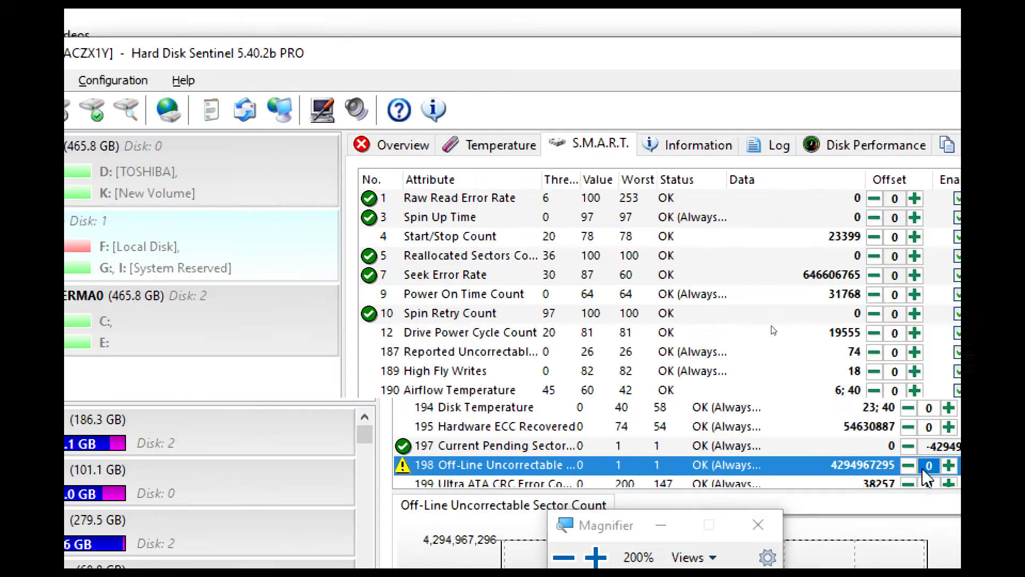
pyautogui.scroll(-1, 879, 465)
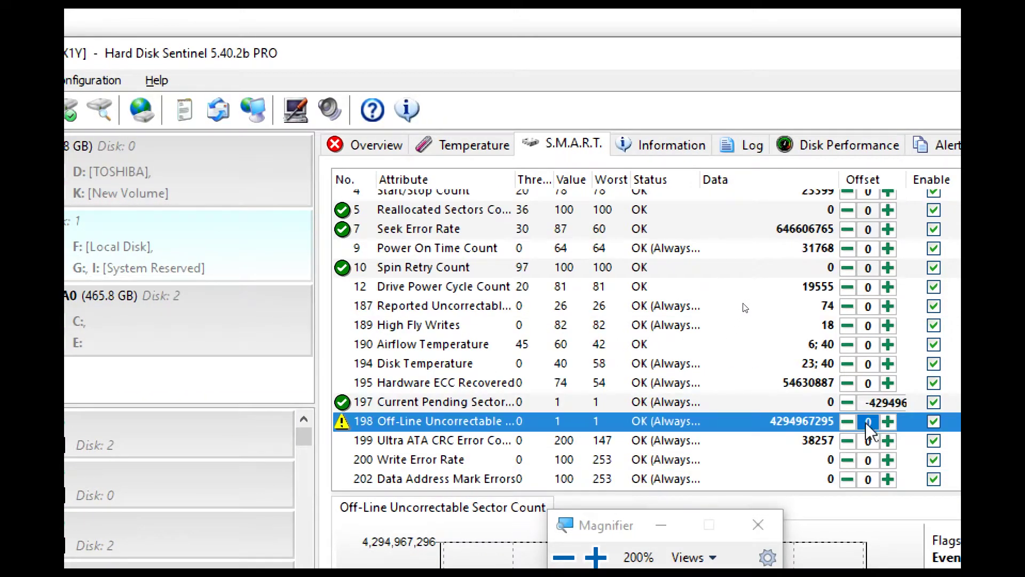
pyautogui.click(888, 422)
pyautogui.click(361, 433)
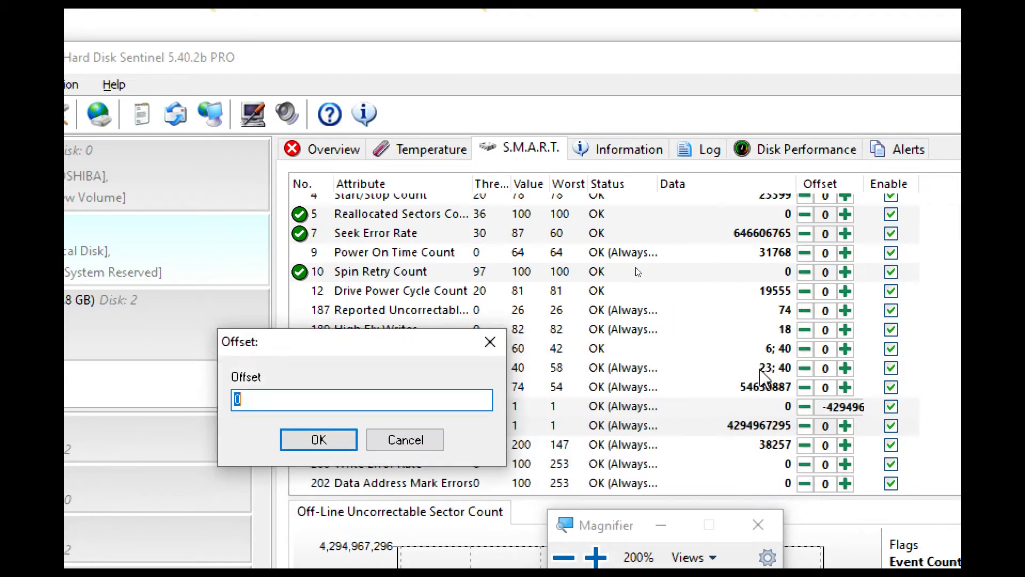
pyautogui.moveTo(376, 345); pyautogui.dragTo(794, 287)
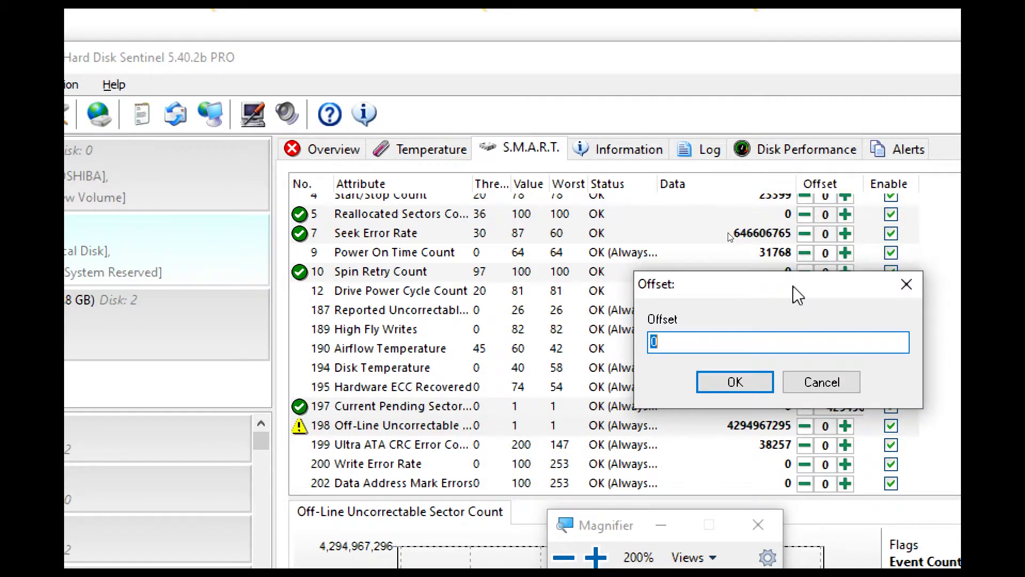
pyautogui.write('-4')
pyautogui.write('294967295')
pyautogui.press('Return')
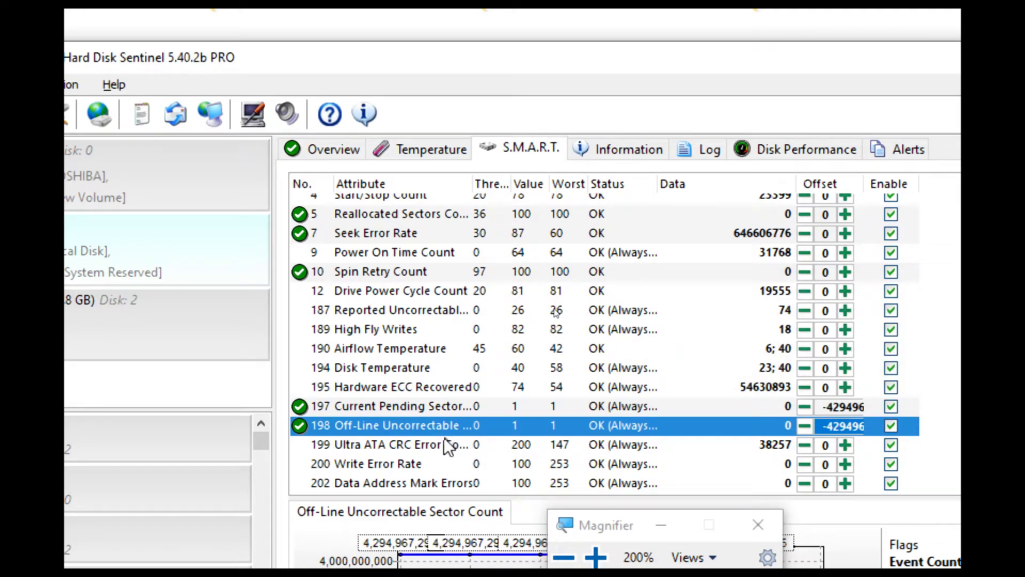
# Return the screen magnification to 100% and close the Hard Disk Sentinel window after viewing the ST3160815AS disk.
pyautogui.press('super+minus')
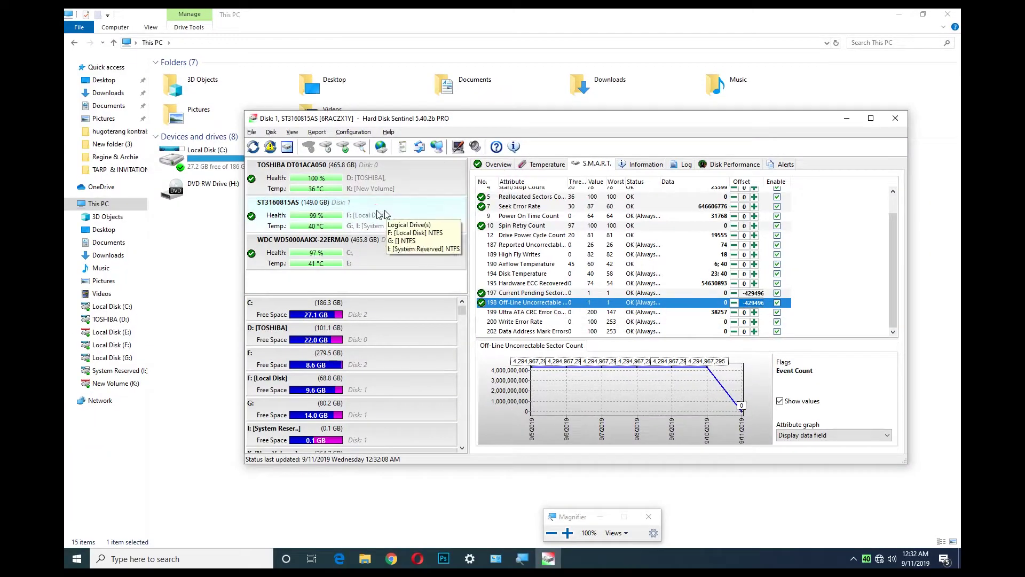
pyautogui.click(333, 217)
pyautogui.moveTo(670, 129); pyautogui.dragTo(670, 209)
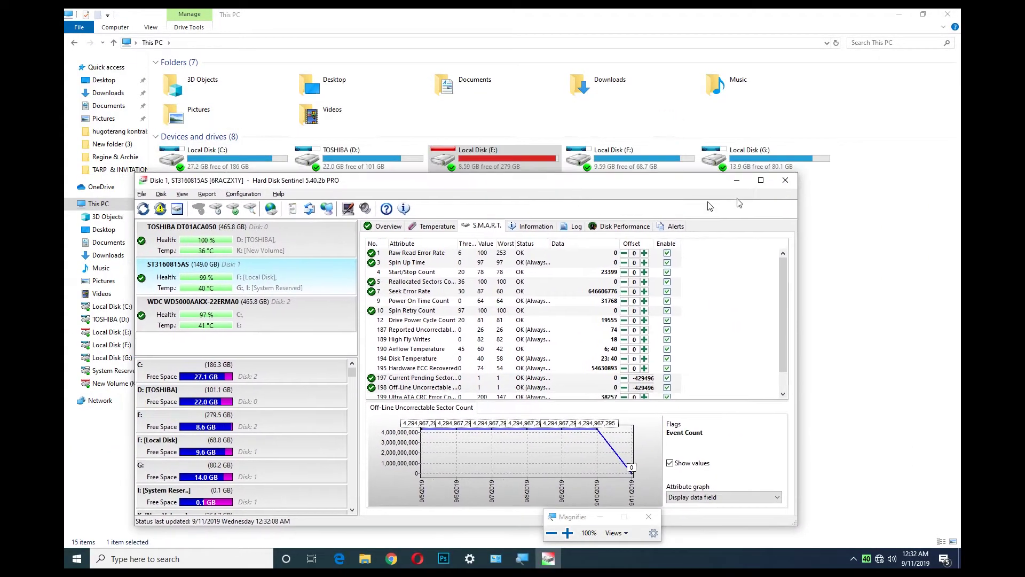
pyautogui.hotkey('alt', 'F4')
# Check the health status marks of the C:, D:, E:, F:, G:, K: and I: drives in This PC.
pyautogui.click(588, 244)
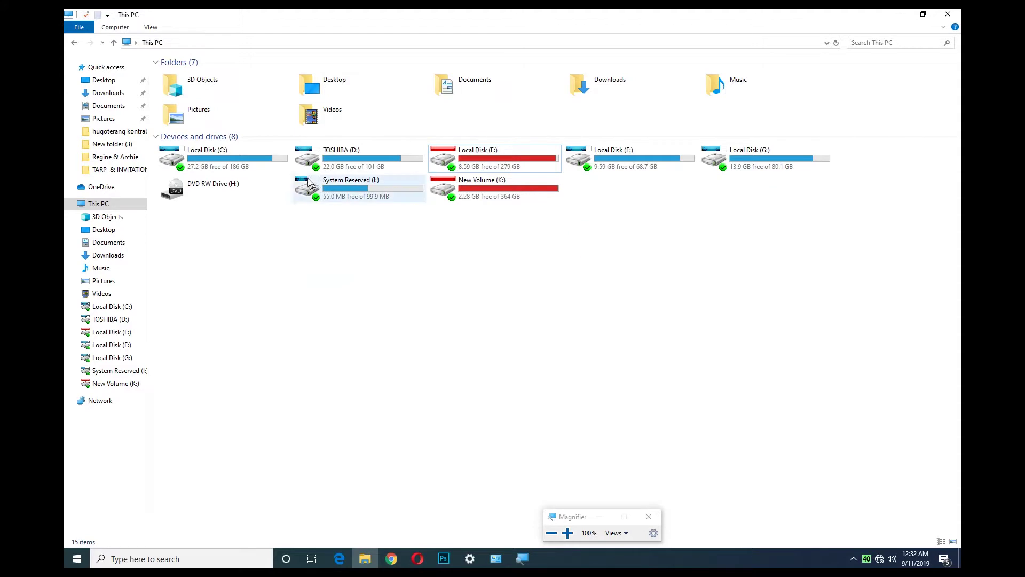
pyautogui.click(272, 168)
pyautogui.click(354, 169)
pyautogui.click(484, 167)
pyautogui.click(615, 167)
pyautogui.click(743, 163)
pyautogui.click(508, 193)
pyautogui.click(403, 196)
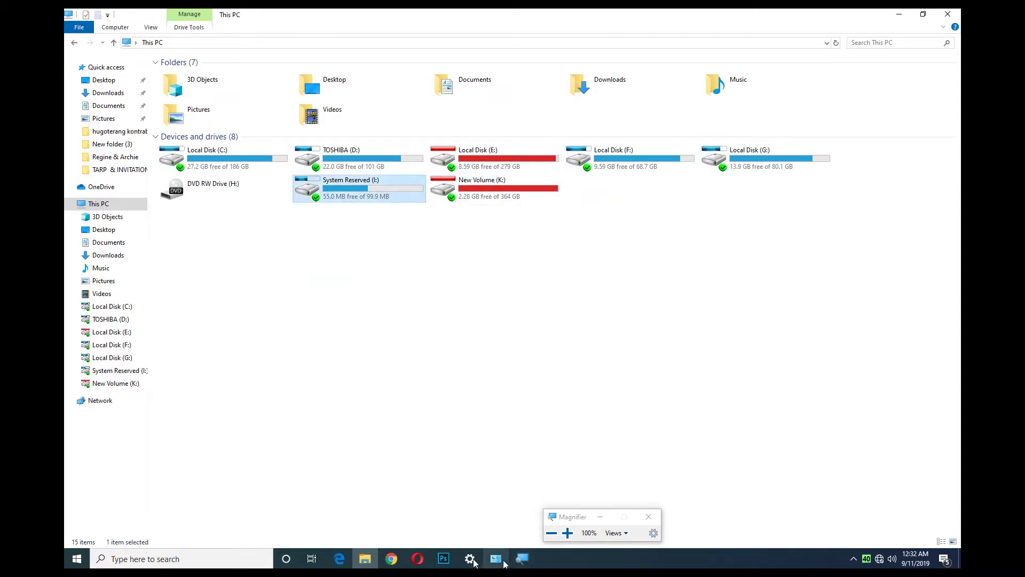
# Reopen Hard Disk Sentinel on the TOSHIBA DT01ACA050 disk through its hidden system tray temperature indicator.
pyautogui.click(853, 561)
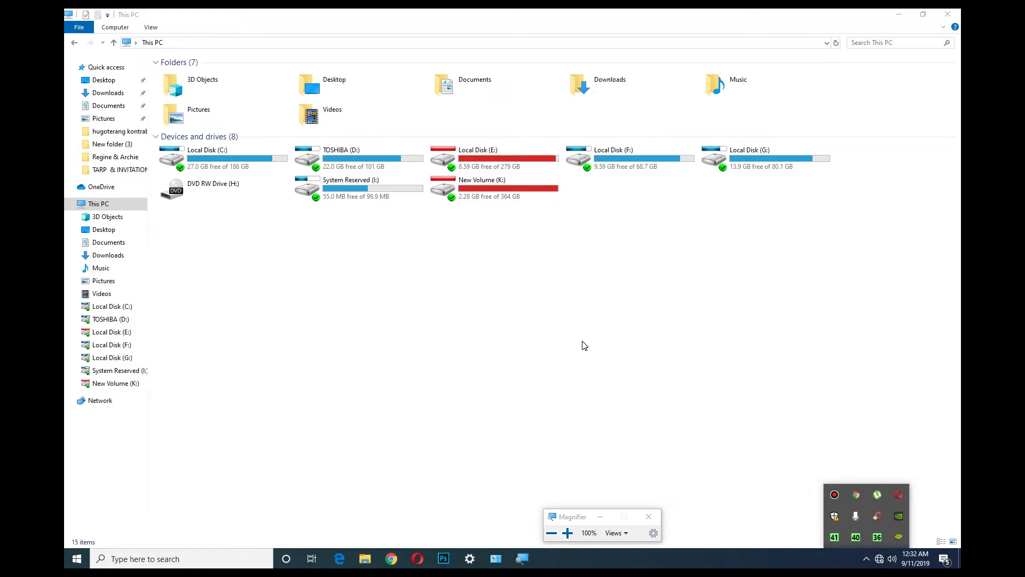
pyautogui.moveTo(877, 540)
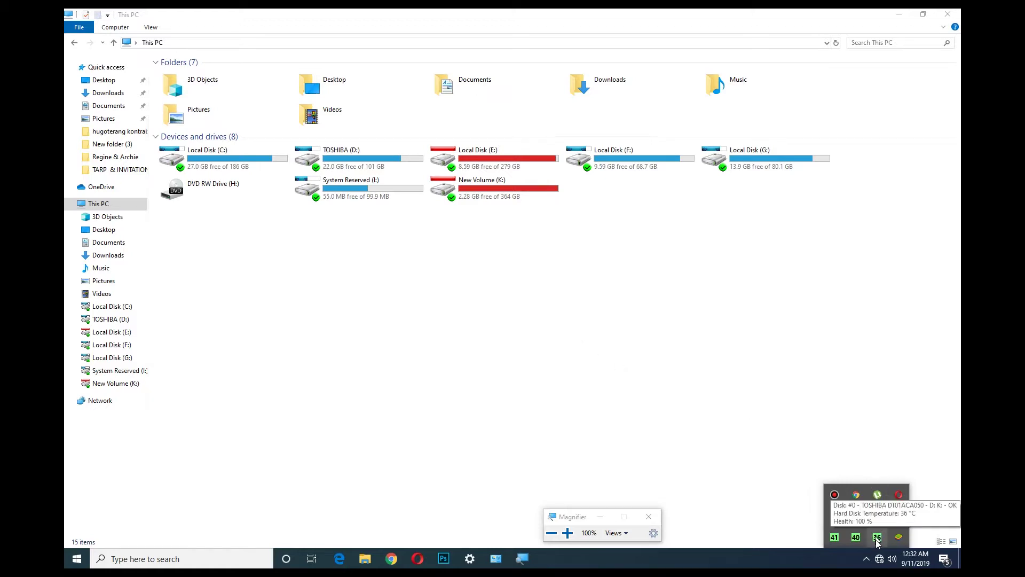
pyautogui.click(877, 539)
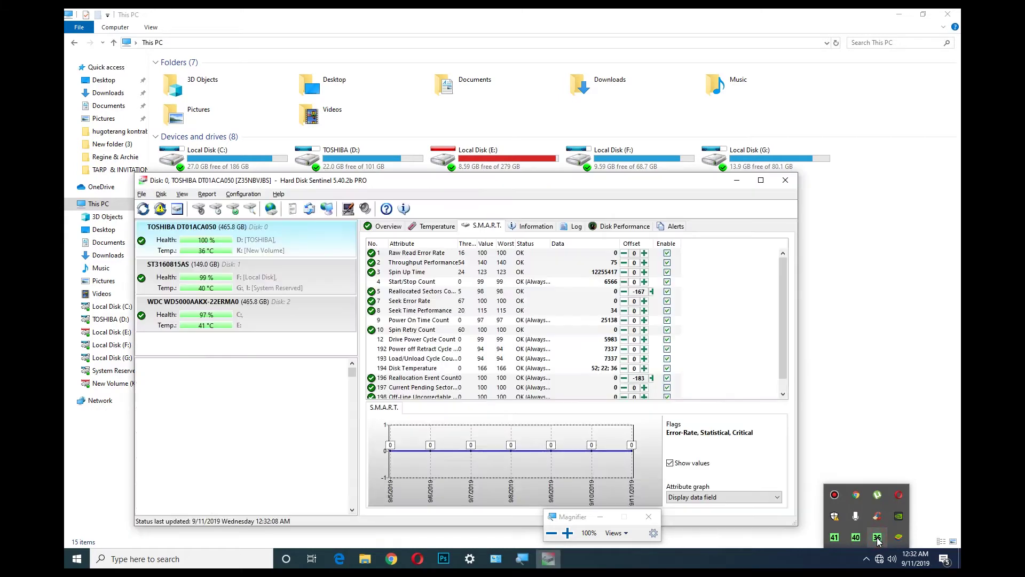
# Review the TOSHIBA disk's S.M.A.R.T. offsets and the Reallocated Sectors Count graph, and close the Hard Disk Sentinel window.
pyautogui.moveTo(784, 296); pyautogui.dragTo(788, 340)
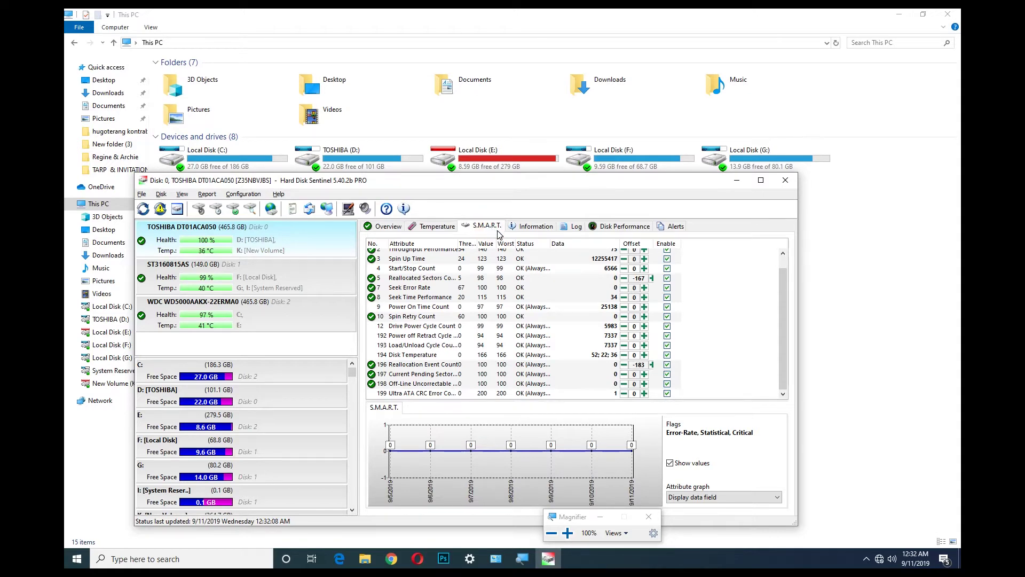
pyautogui.moveTo(788, 305); pyautogui.dragTo(789, 294)
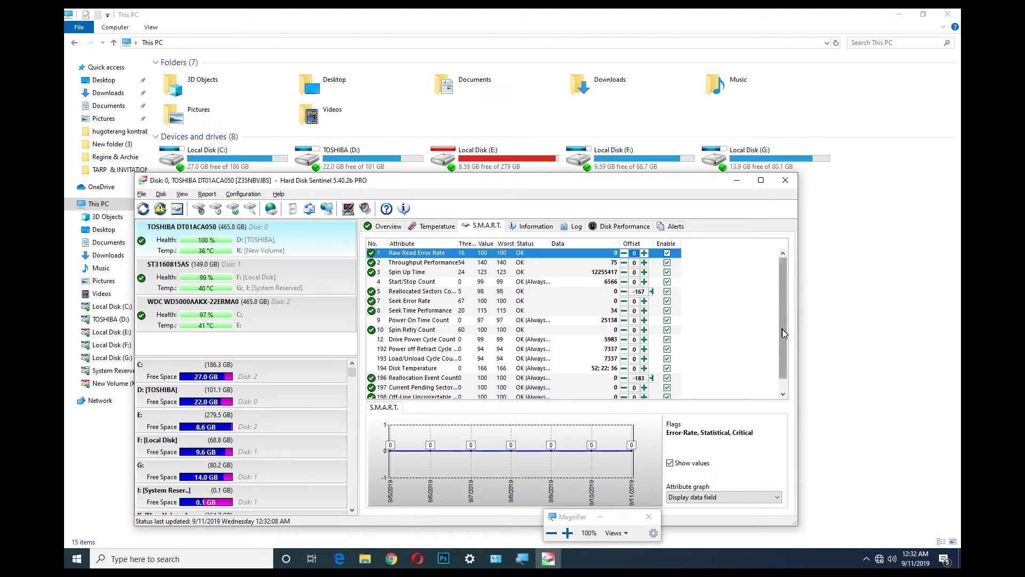
pyautogui.moveTo(783, 320); pyautogui.dragTo(783, 331)
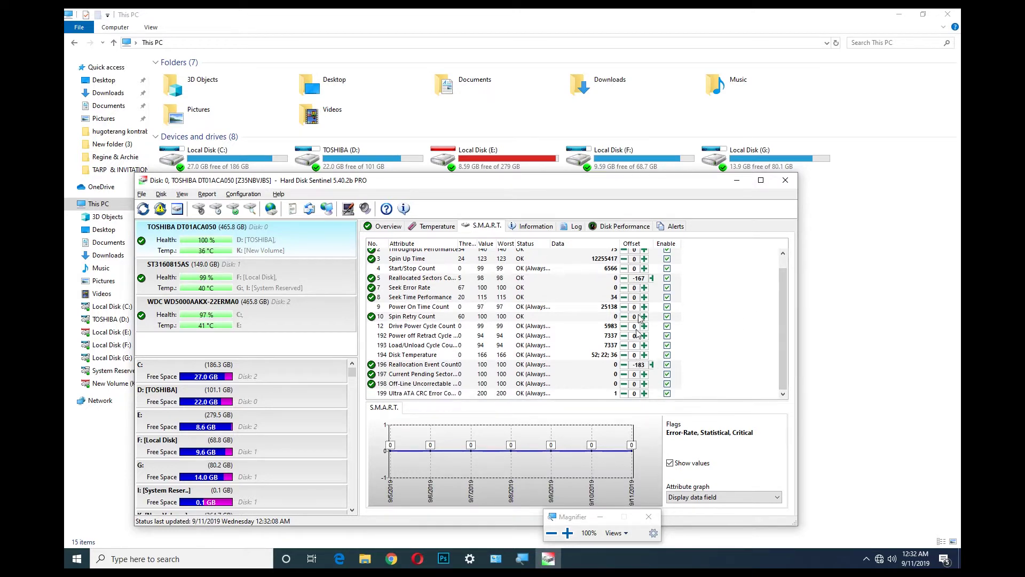
pyautogui.click(574, 278)
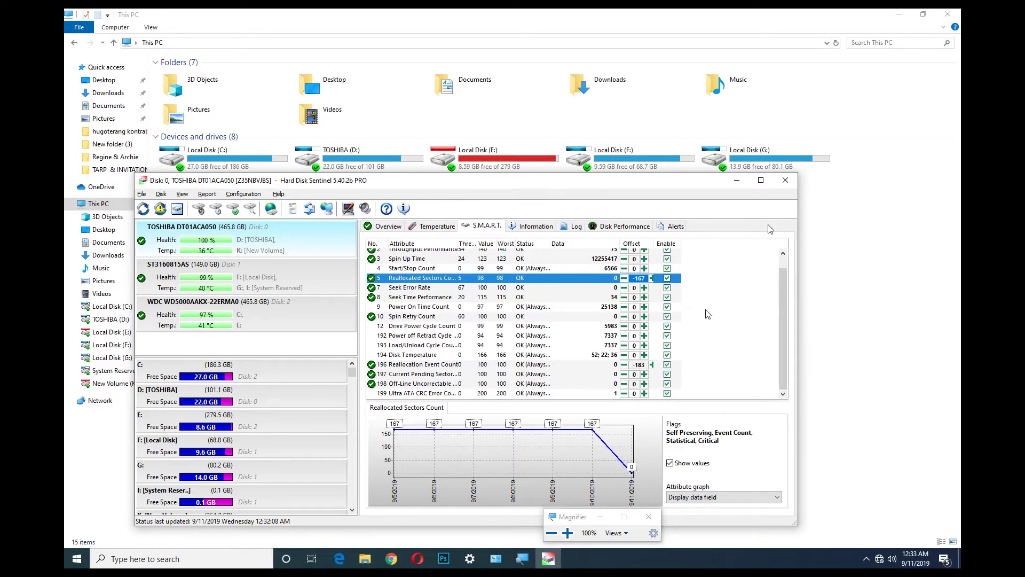
pyautogui.click(785, 180)
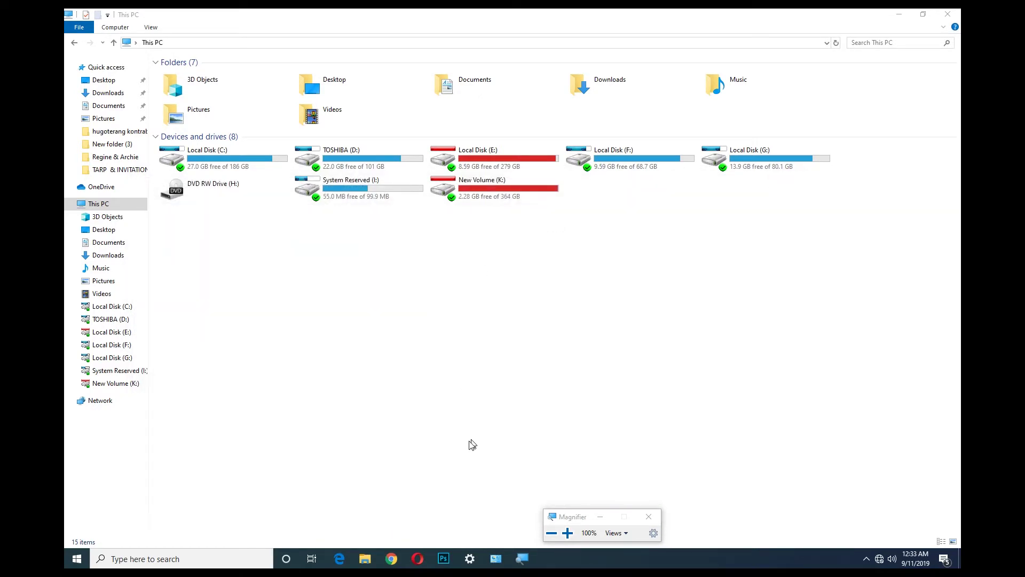